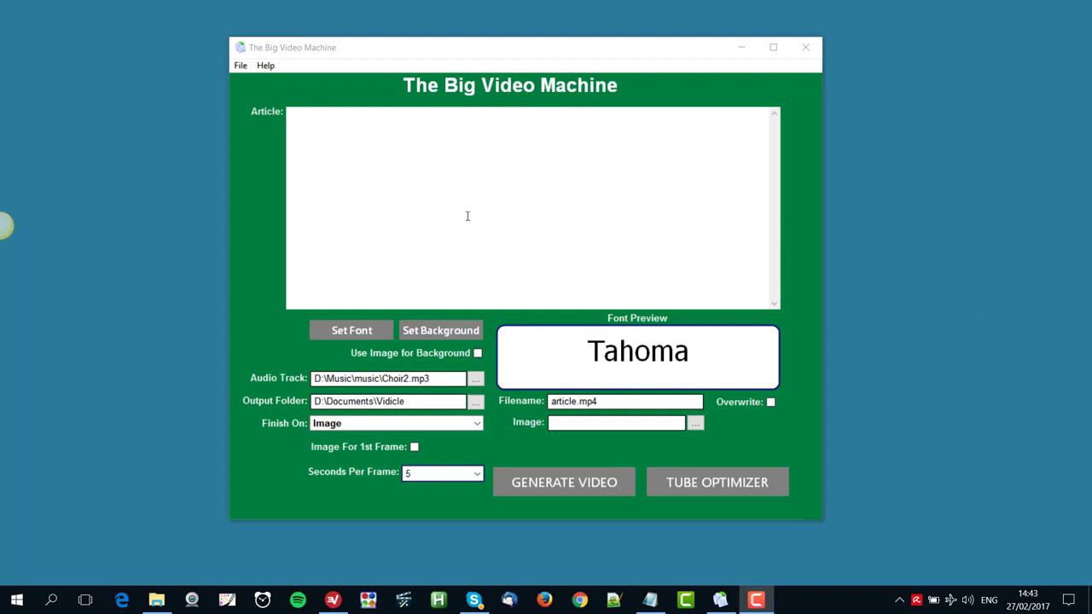
Copy the entire Fish and Chips article text from Notepad, then minimize Notepad.
{"action": "left_click", "coordinate": [650, 600]}
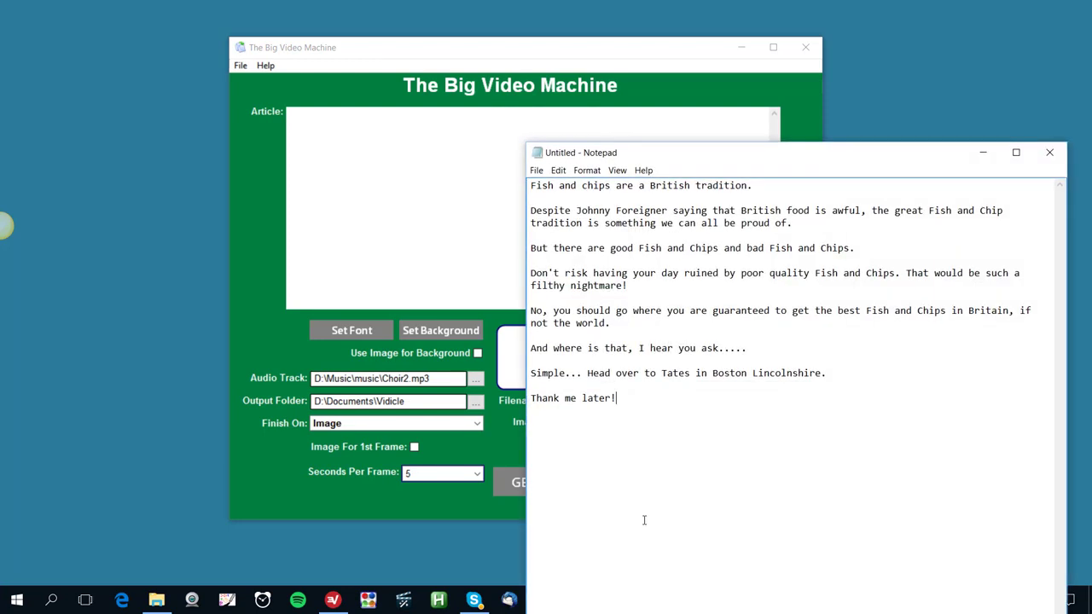
{"action": "left_click_drag", "start_coordinate": [529, 184], "coordinate": [728, 394]}
{"action": "right_click", "coordinate": [698, 247]}
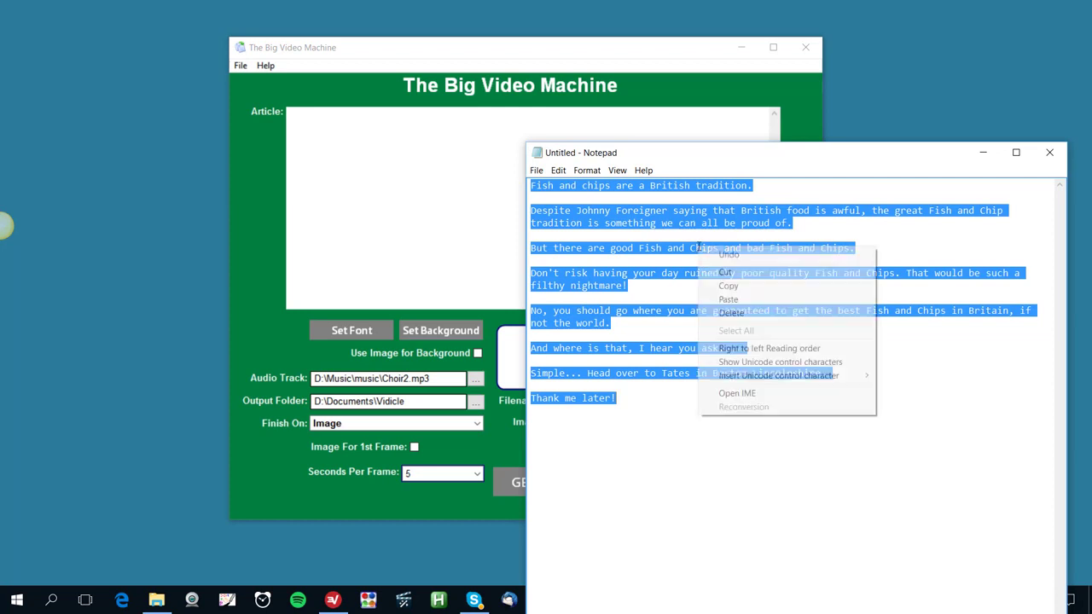
{"action": "left_click", "coordinate": [730, 286]}
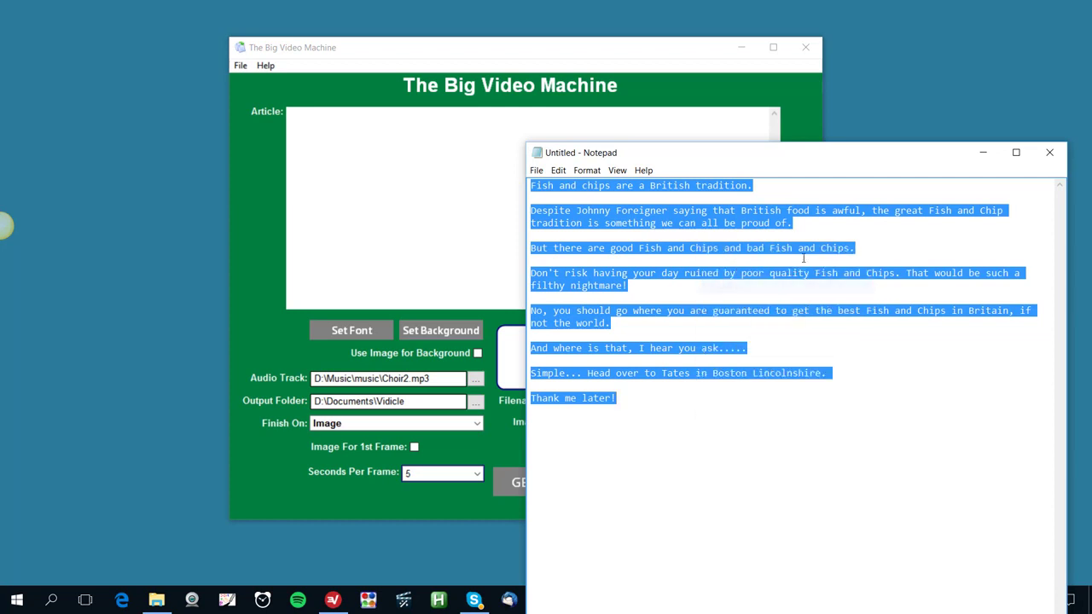
{"action": "left_click", "coordinate": [984, 155]}
Paste the copied Fish and Chips article into the empty Article box.
{"action": "right_click", "coordinate": [469, 124]}
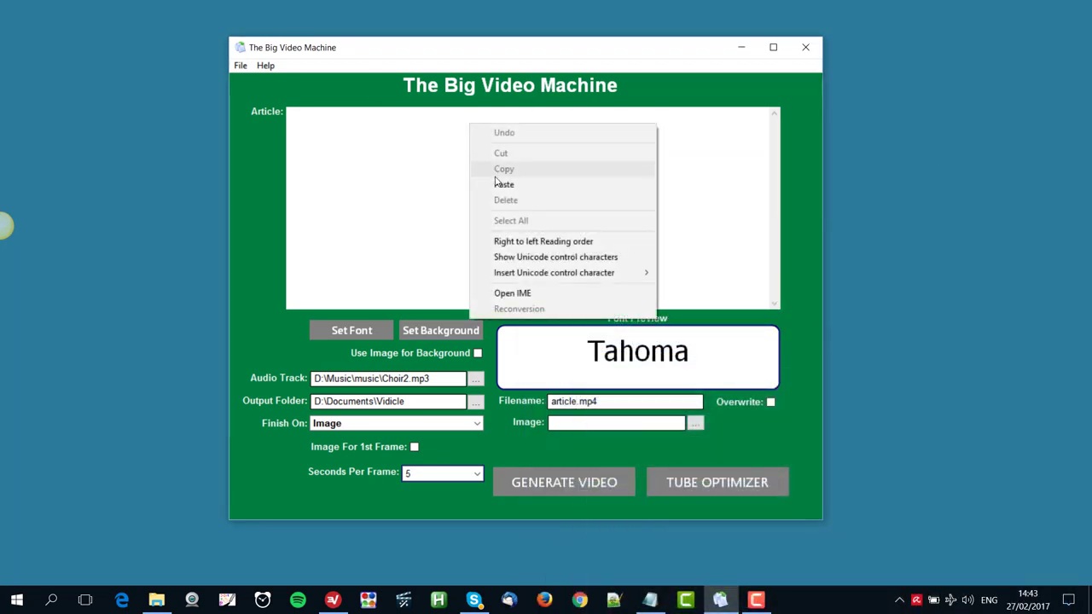
{"action": "left_click", "coordinate": [503, 184]}
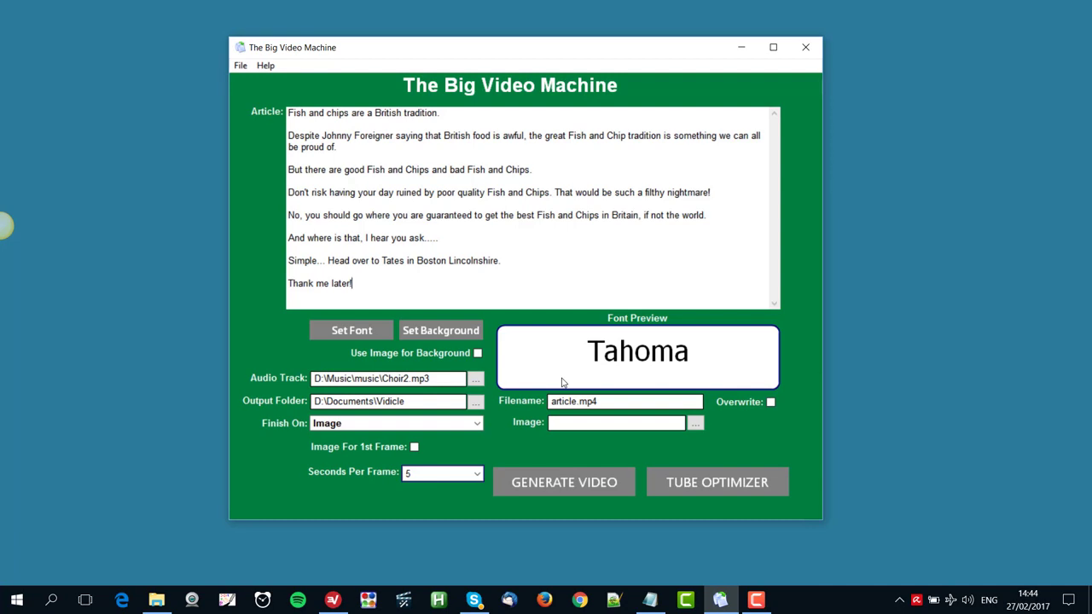
Choose the dark blue swatch as the slide background colour.
{"action": "left_click", "coordinate": [458, 336]}
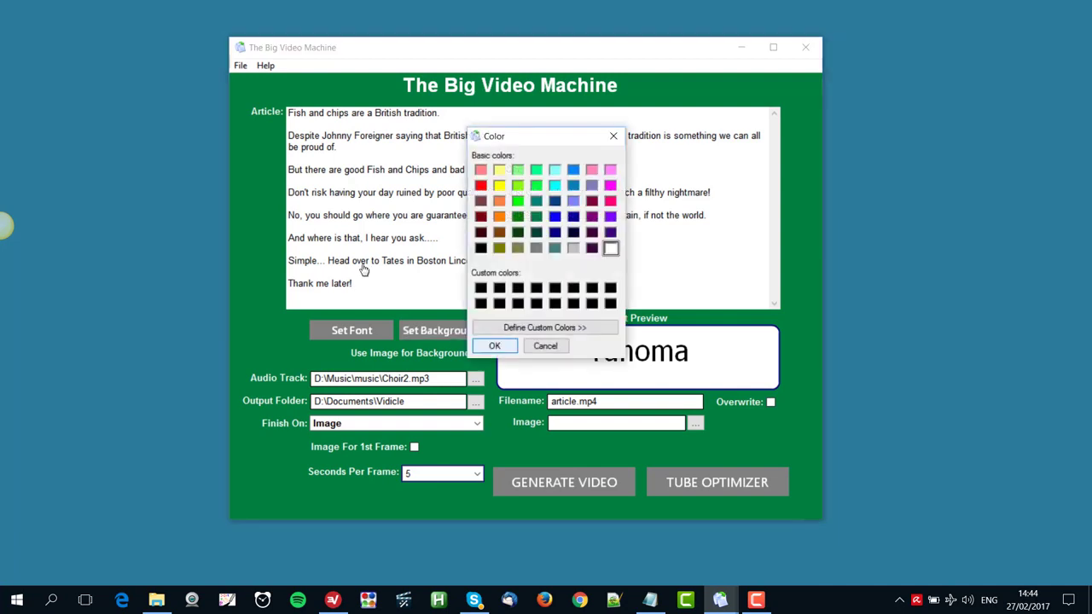
{"action": "left_click", "coordinate": [557, 203]}
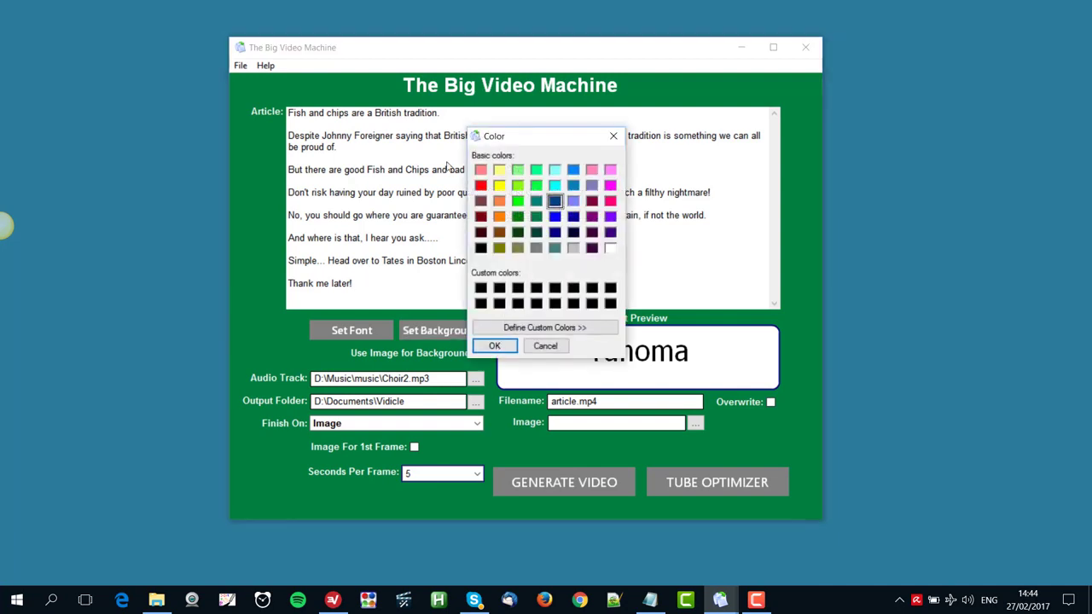
{"action": "left_click", "coordinate": [495, 346]}
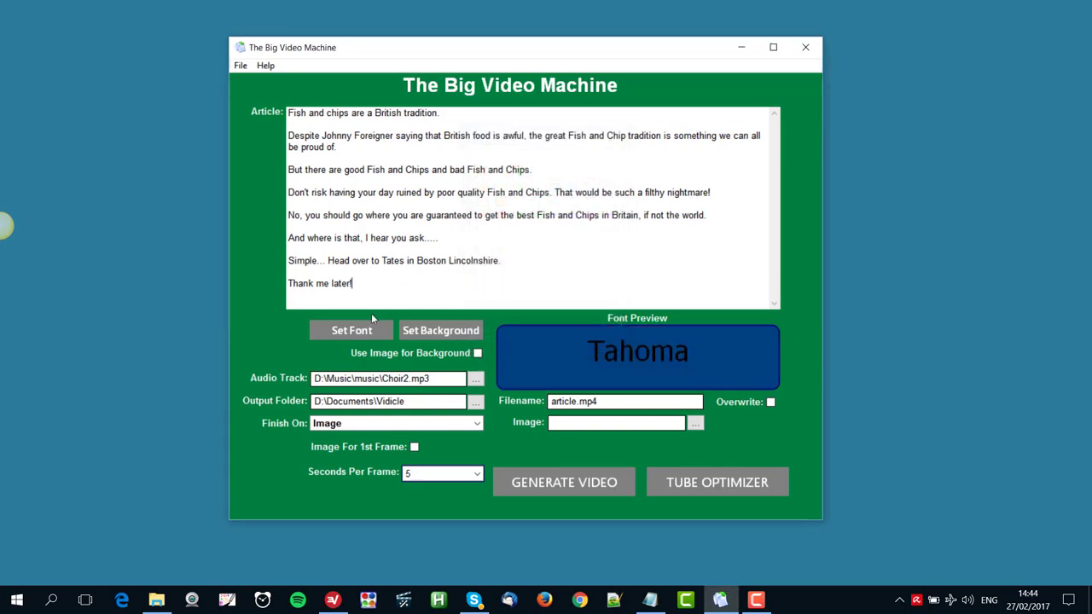
{"action": "left_click", "coordinate": [353, 331]}
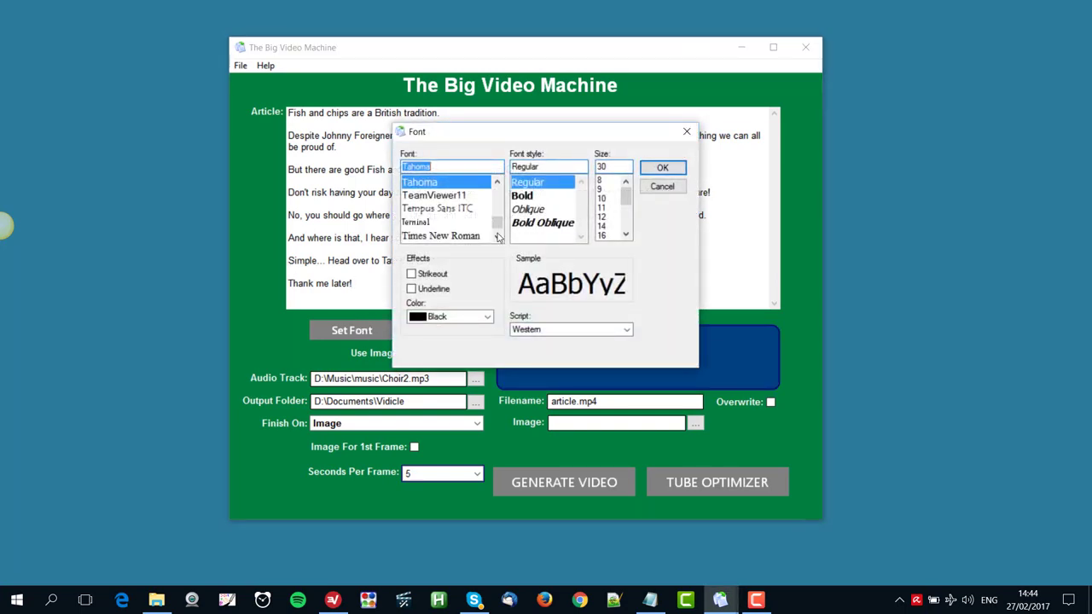
Change the Tahoma text colour to White.
{"action": "left_click", "coordinate": [456, 316]}
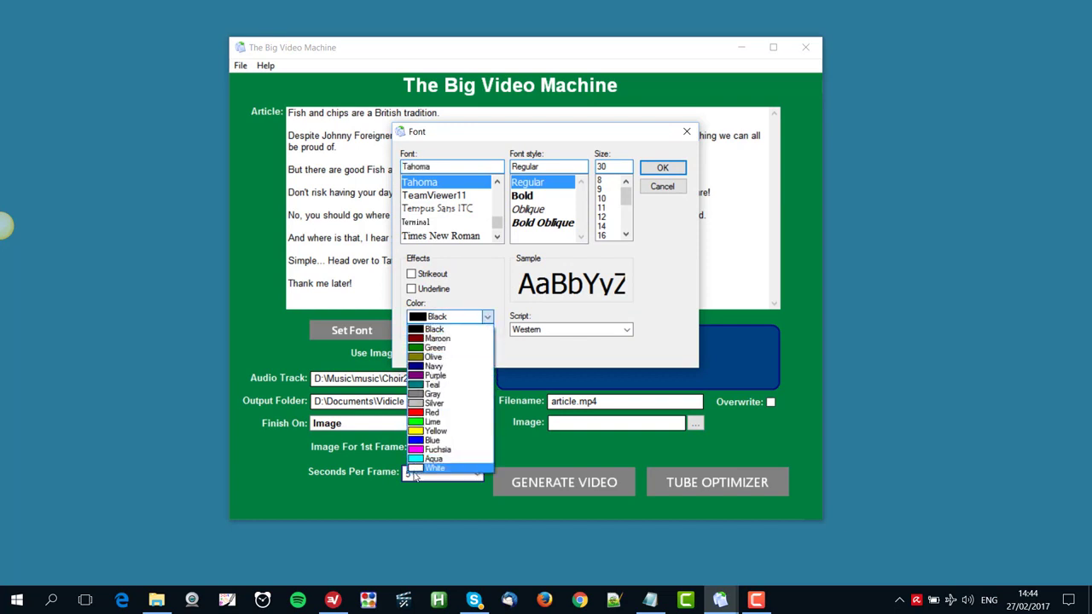
{"action": "left_click", "coordinate": [417, 469]}
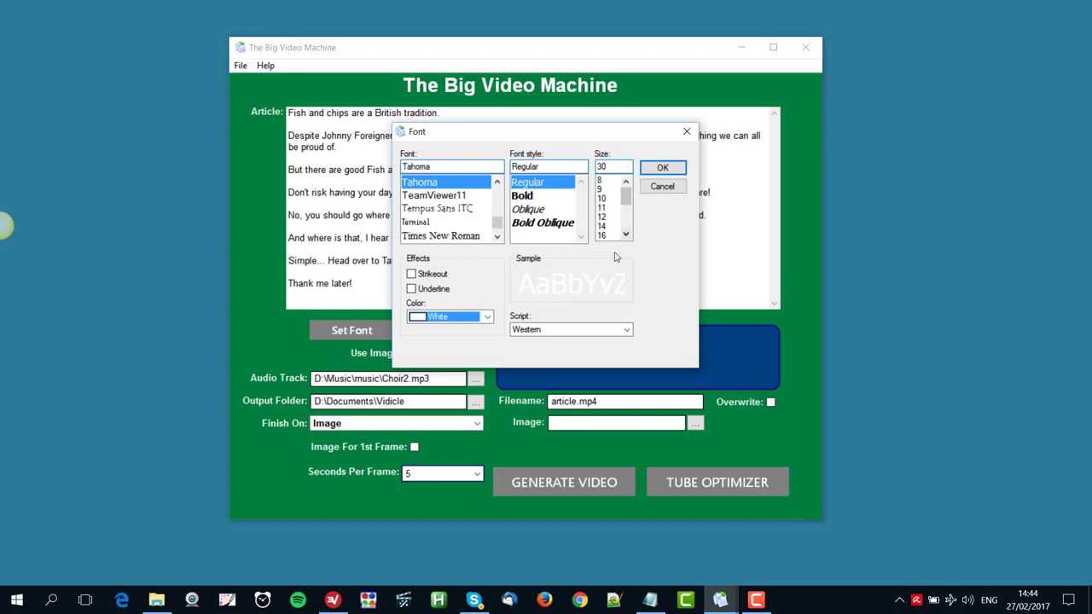
{"action": "left_click", "coordinate": [663, 168]}
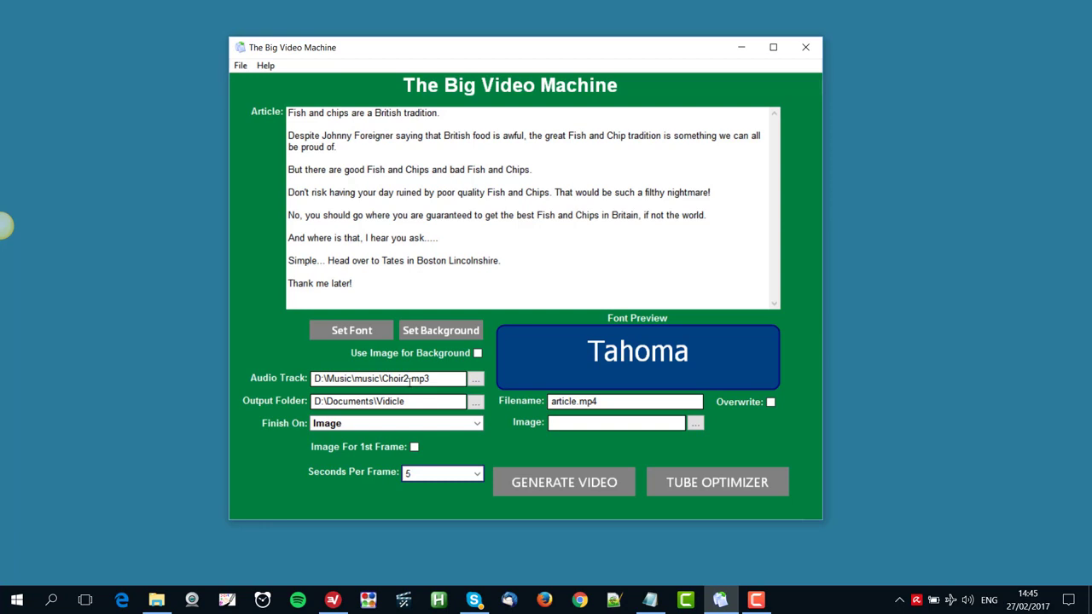
{"action": "left_click", "coordinate": [475, 377]}
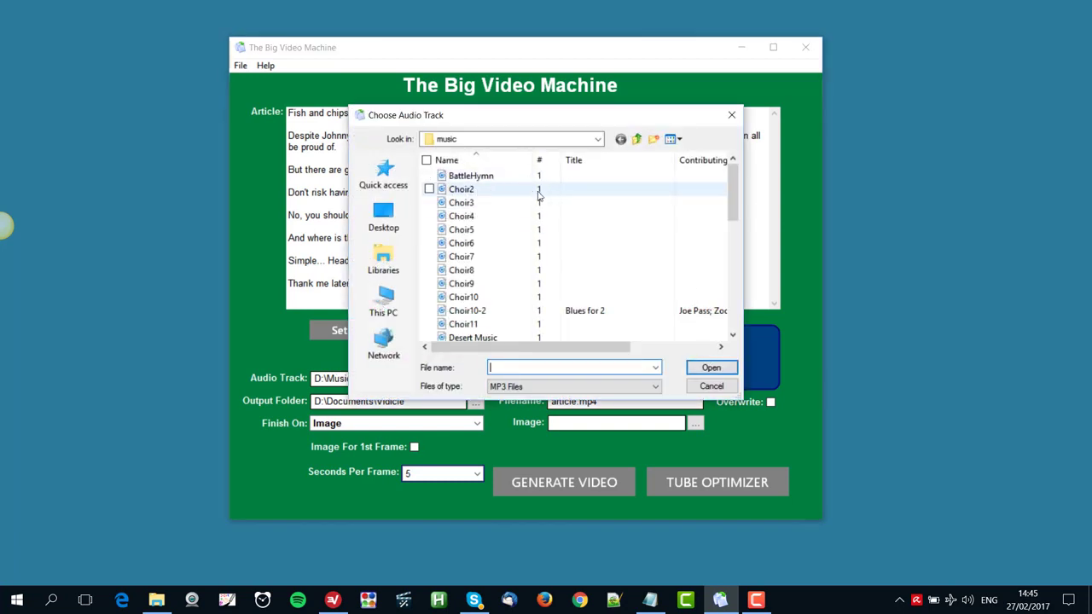
{"action": "left_click", "coordinate": [487, 192]}
{"action": "left_click", "coordinate": [711, 368]}
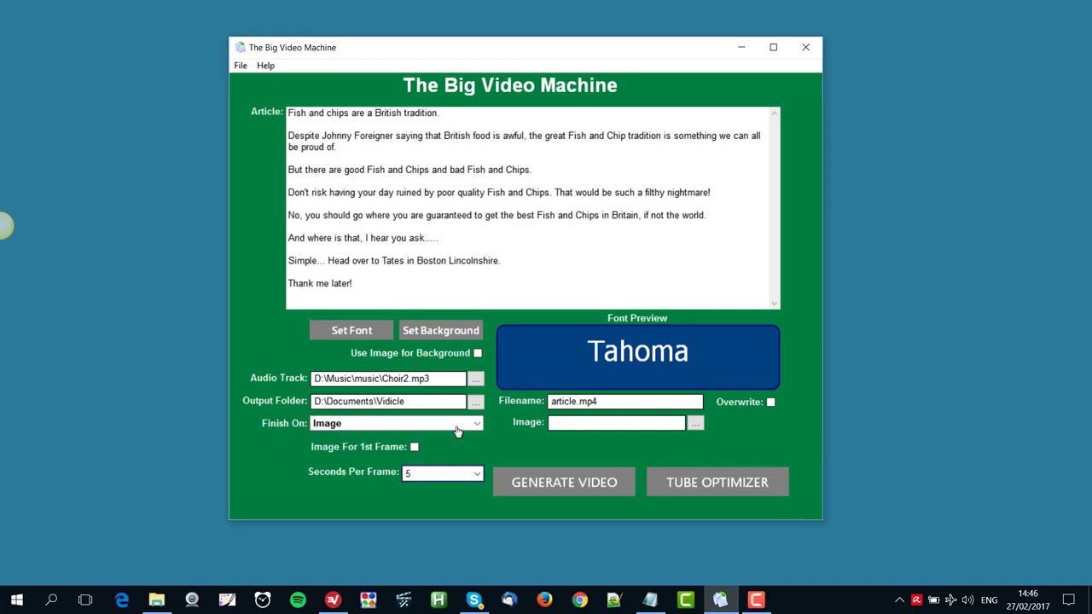
Change the Finish On setting from Image to Blank Slide.
{"action": "left_click", "coordinate": [336, 426]}
{"action": "left_click", "coordinate": [334, 435]}
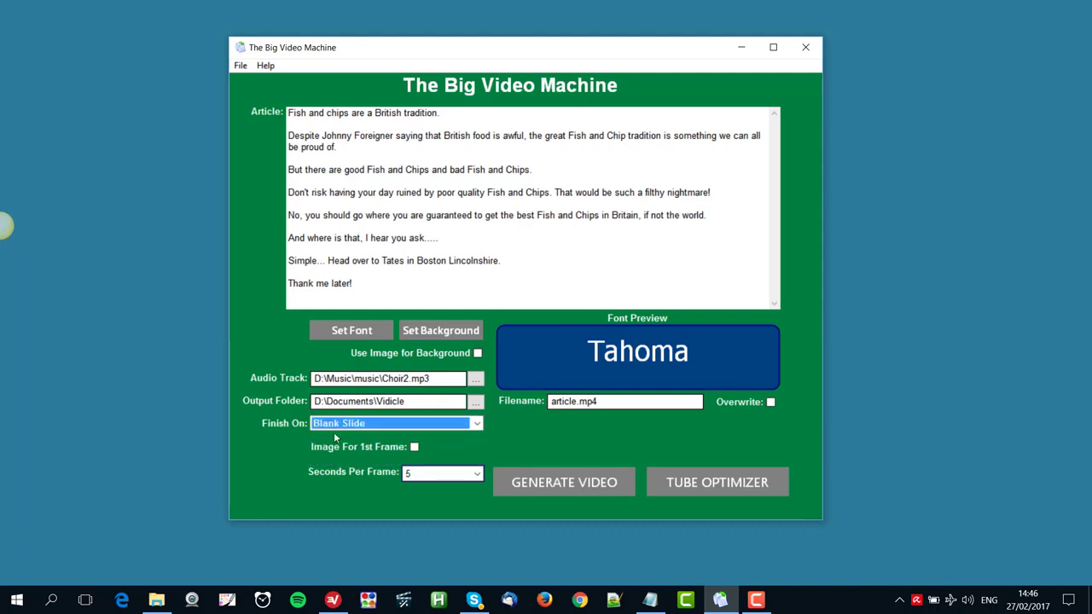
{"action": "left_click", "coordinate": [333, 432]}
{"action": "left_click", "coordinate": [275, 345]}
{"action": "key", "text": "alt+Down"}
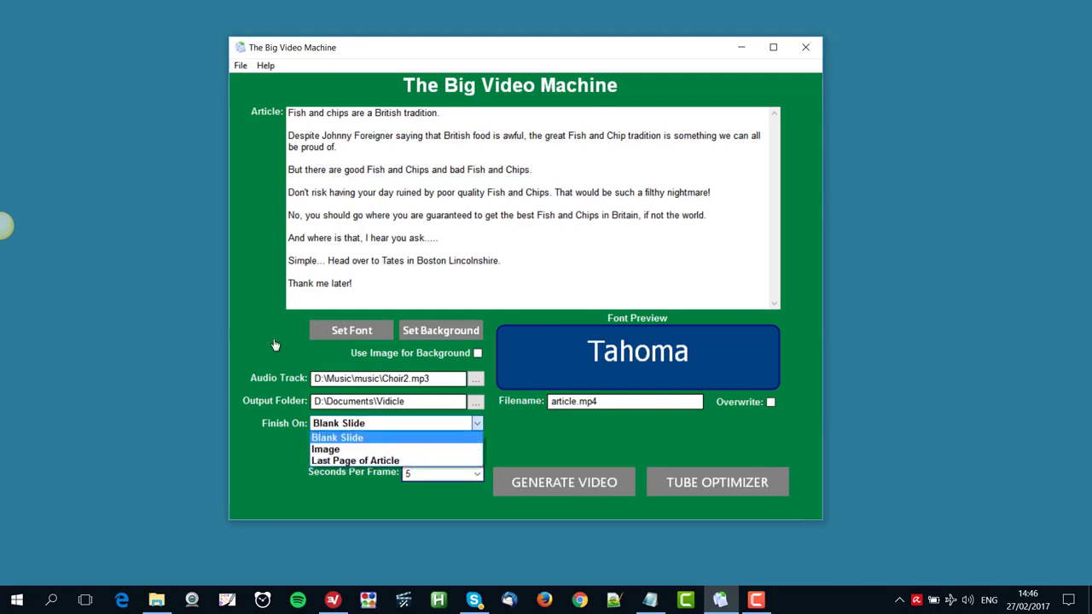
Set Finish On back to Image, using the shop photo 23026172.jpg from Documents\Facebook.
{"action": "left_click", "coordinate": [339, 451]}
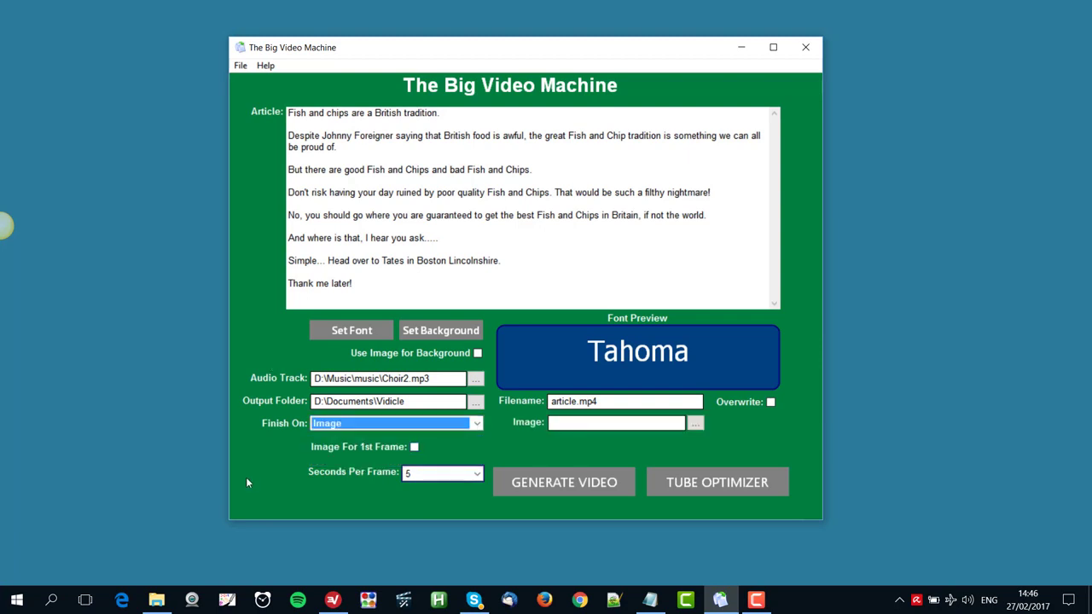
{"action": "left_click", "coordinate": [696, 426]}
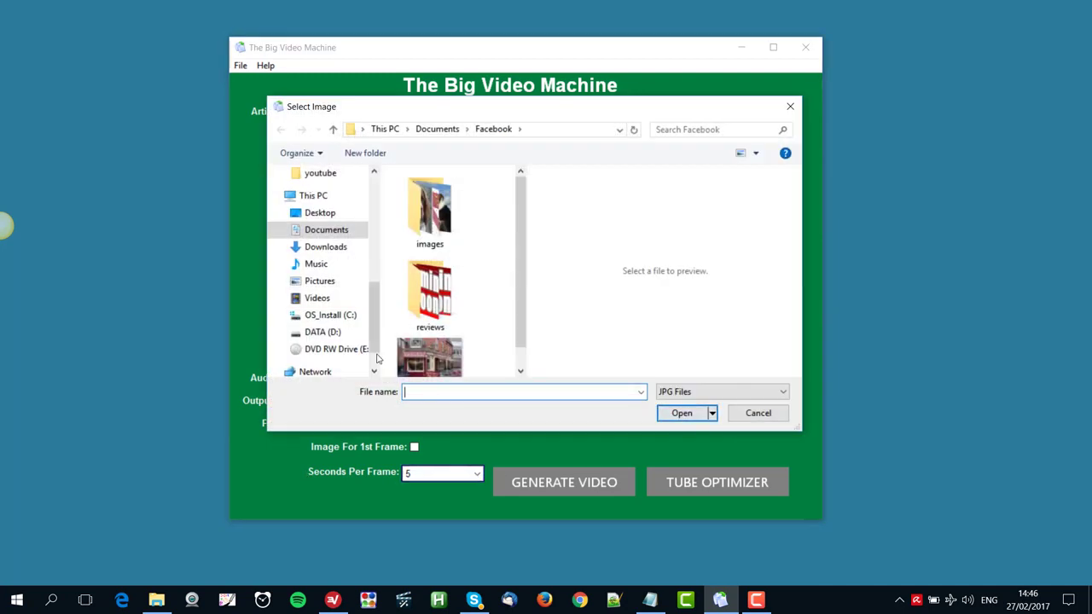
{"action": "left_click", "coordinate": [680, 414]}
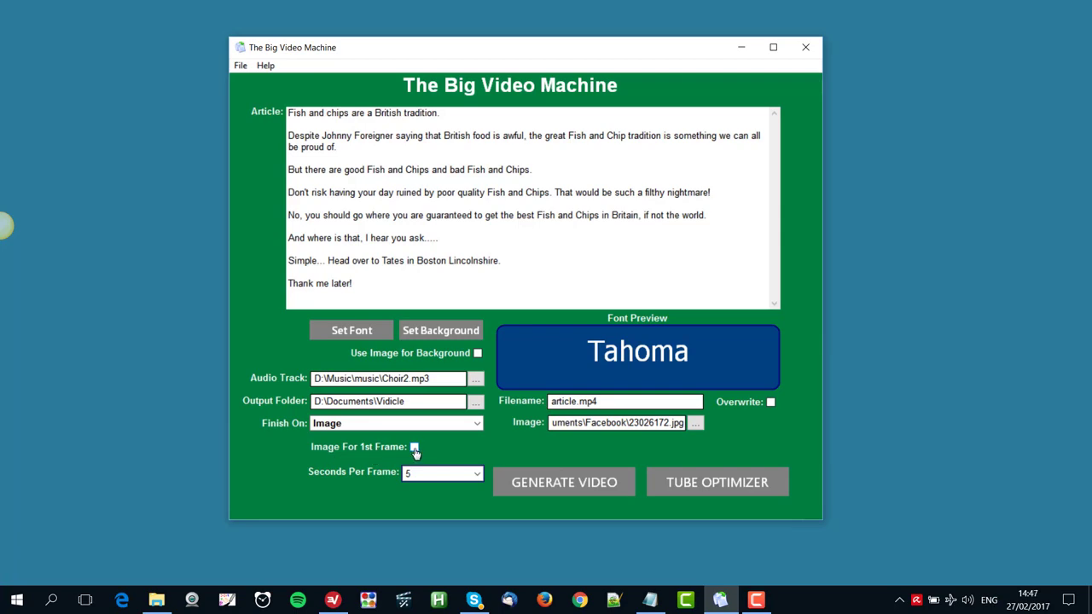
{"action": "left_click", "coordinate": [414, 447]}
Use the same 23026172.jpg shop photo as the first-frame image.
{"action": "left_click", "coordinate": [695, 450]}
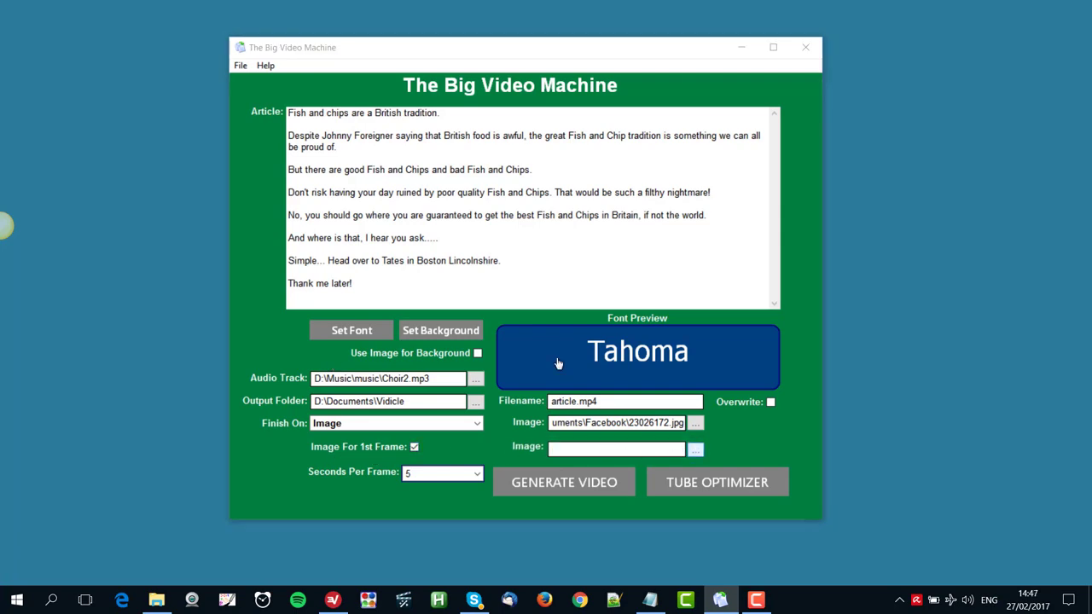
{"action": "left_click", "coordinate": [427, 351]}
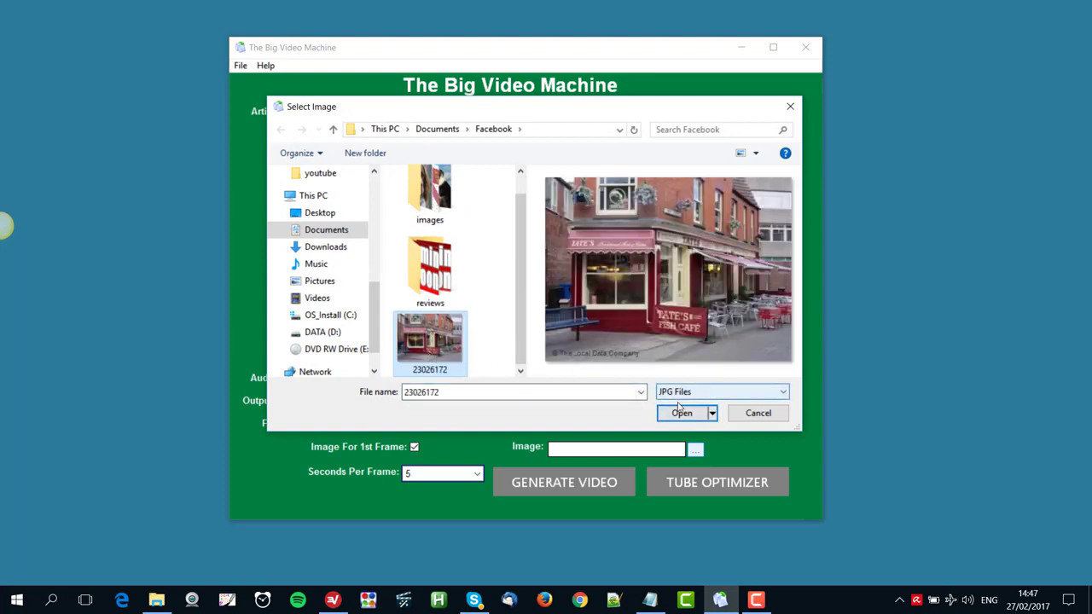
{"action": "key", "text": "Return"}
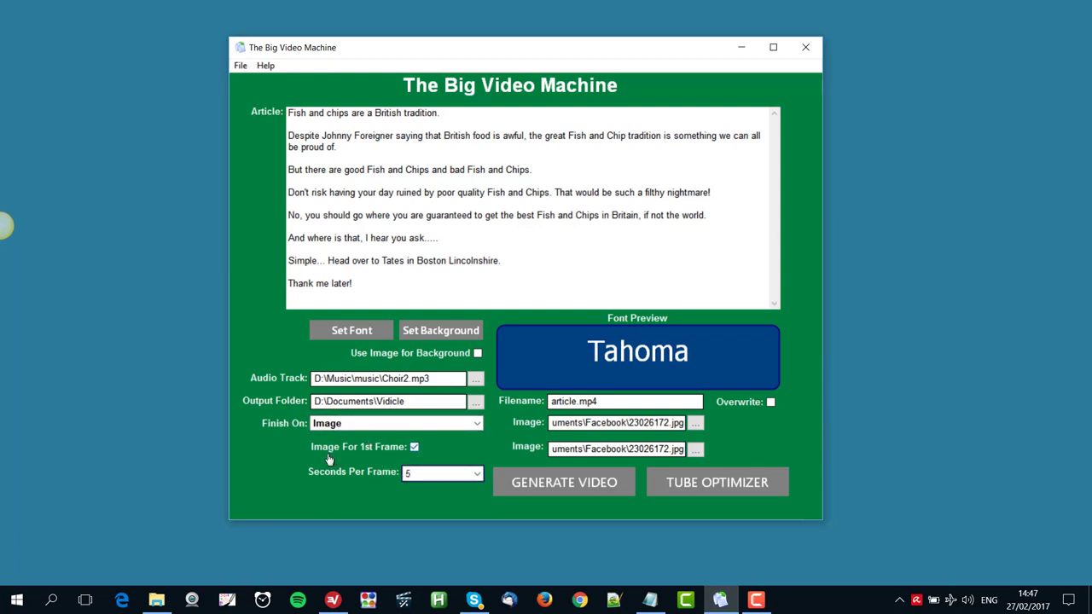
{"action": "double_click", "coordinate": [576, 401]}
Rename the output file from article.mp4 to chips.mp4.
{"action": "type", "text": "chips"}
{"action": "left_click", "coordinate": [238, 66]}
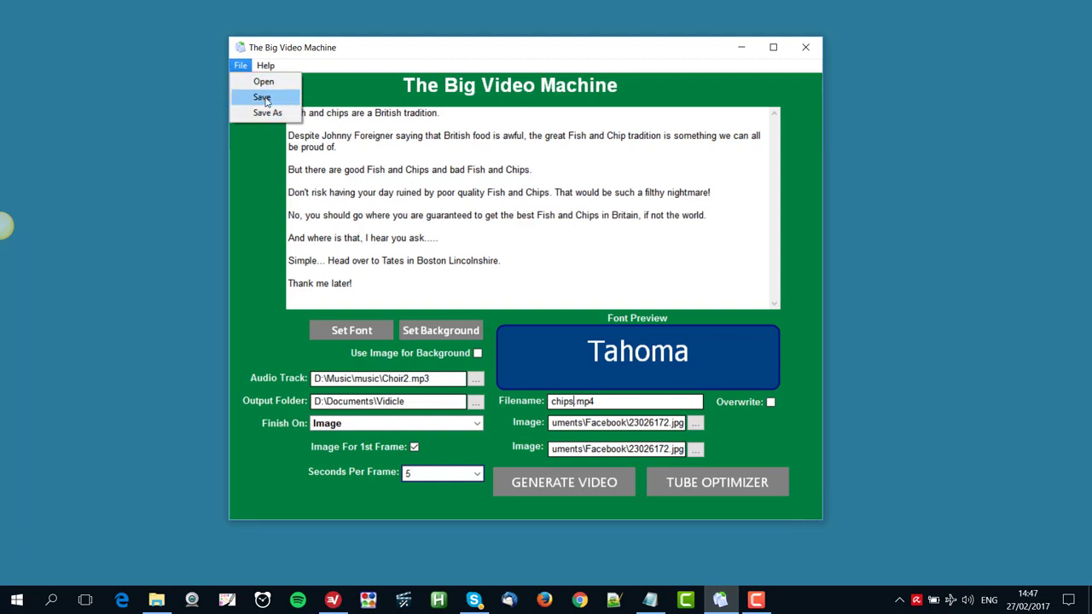
{"action": "left_click", "coordinate": [206, 122]}
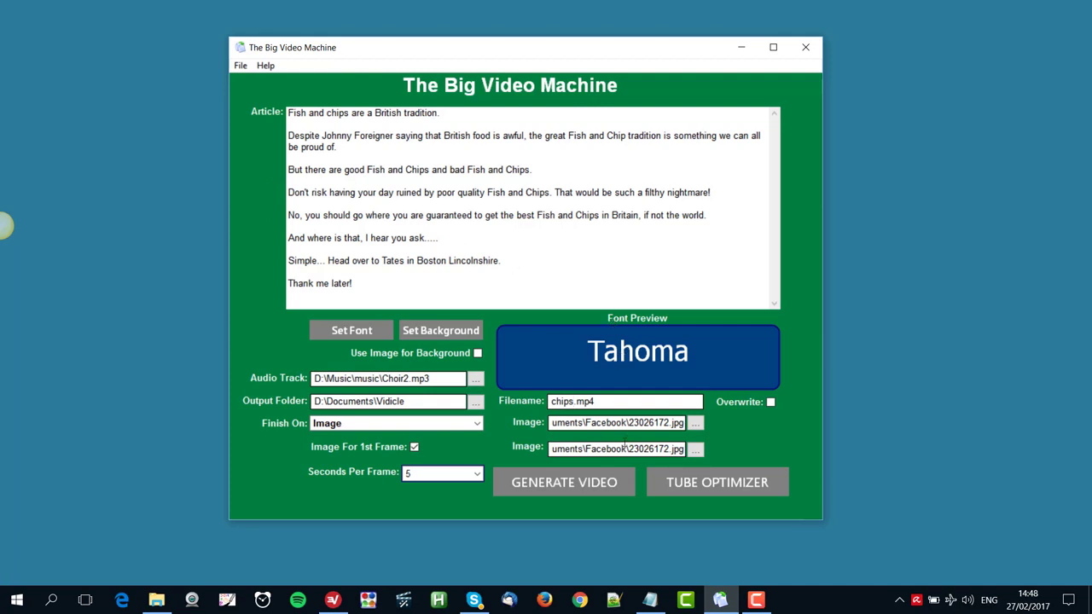
Generate chips.mp4 and open the Vidicle folder containing it.
{"action": "left_click", "coordinate": [566, 484]}
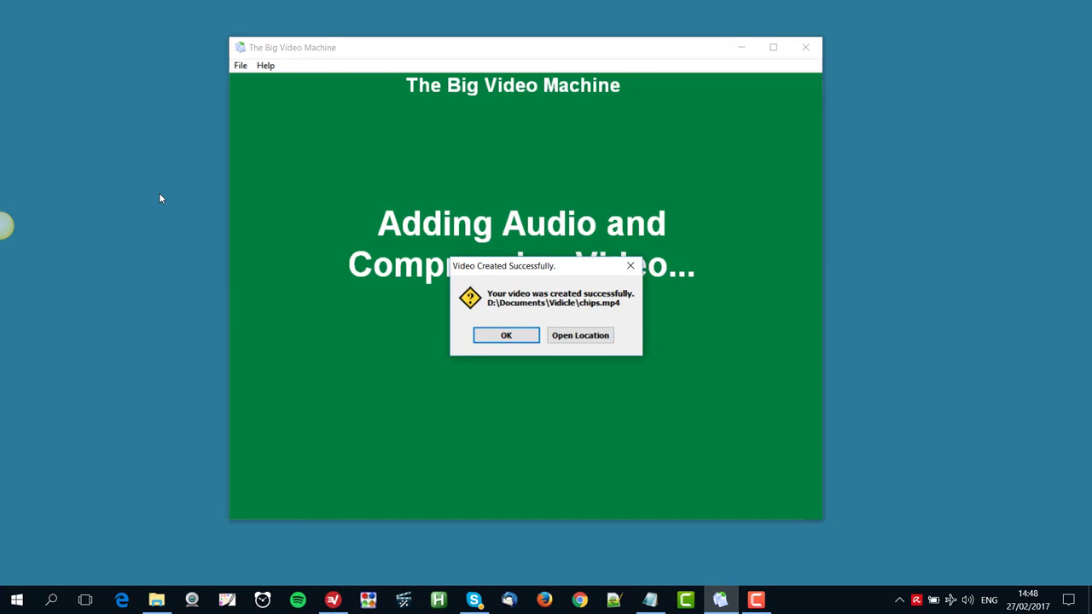
{"action": "left_click", "coordinate": [606, 338]}
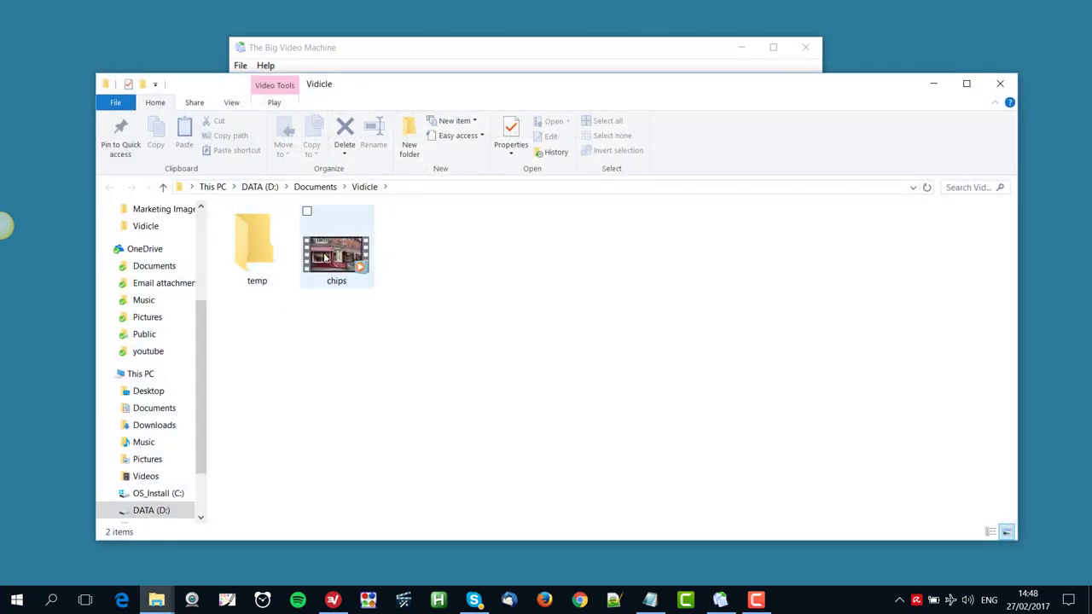
Play chips.mp4 from the Vidicle folder.
{"action": "double_click", "coordinate": [324, 257]}
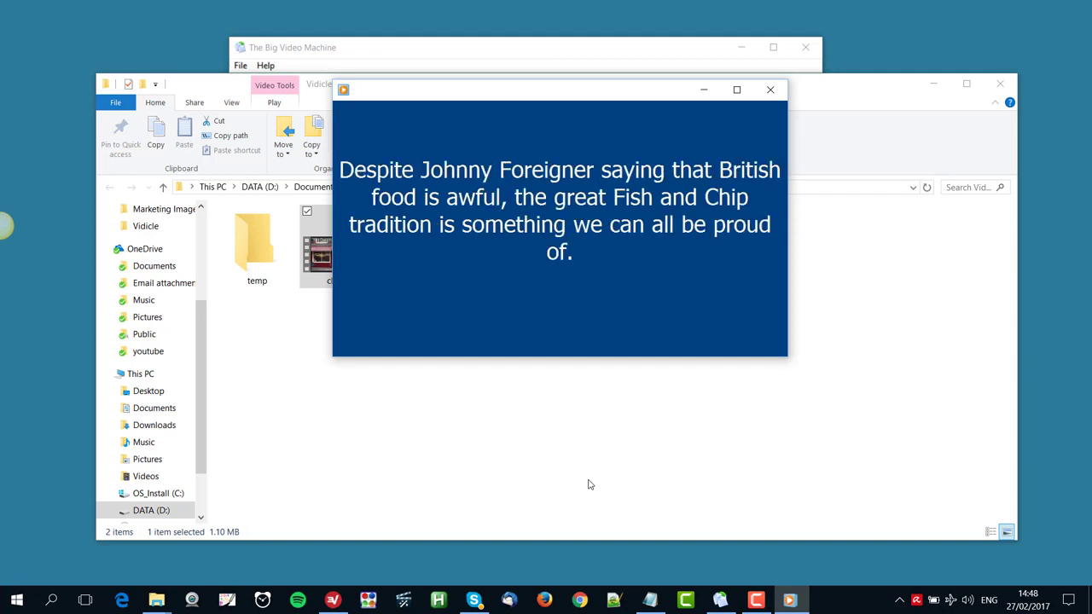
Minimise File Explorer and the Big Video Machine, watch chips.mp4 through to the shop photo, then close the player.
{"action": "left_click", "coordinate": [933, 84]}
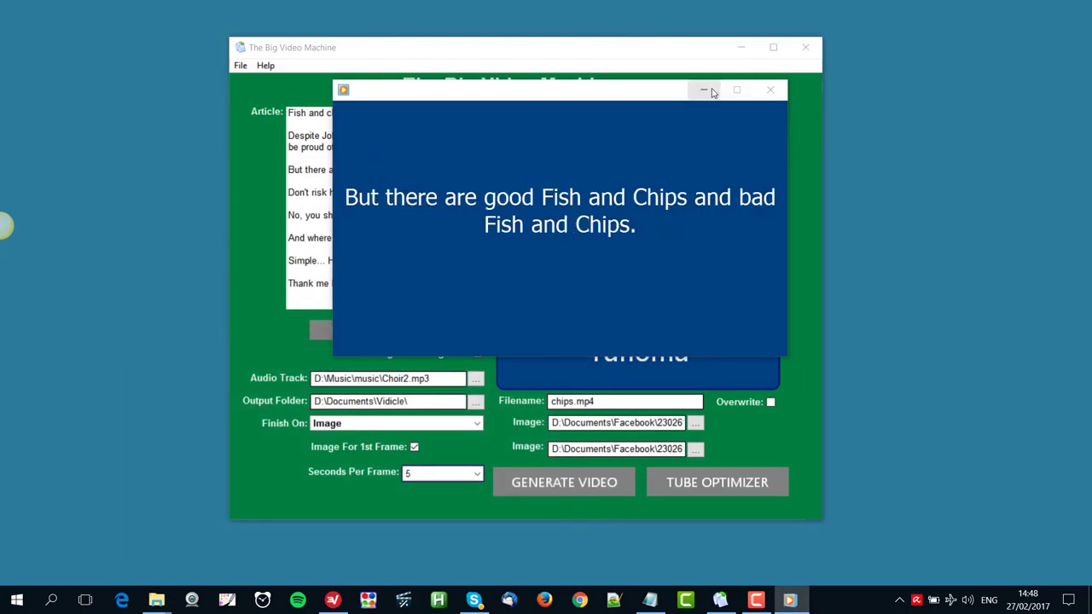
{"action": "left_click", "coordinate": [741, 51]}
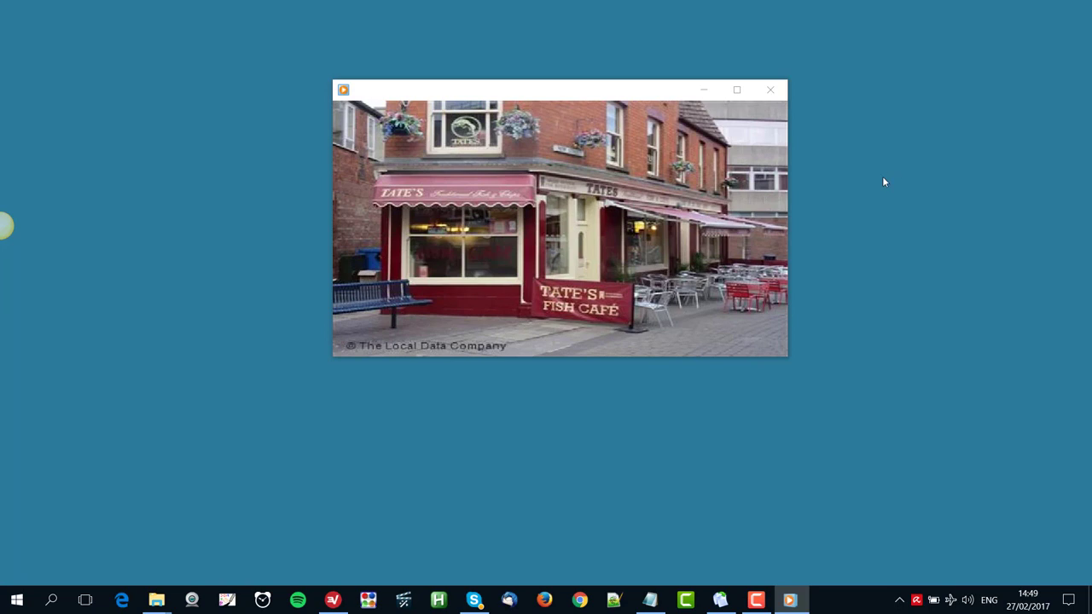
{"action": "left_click", "coordinate": [770, 89]}
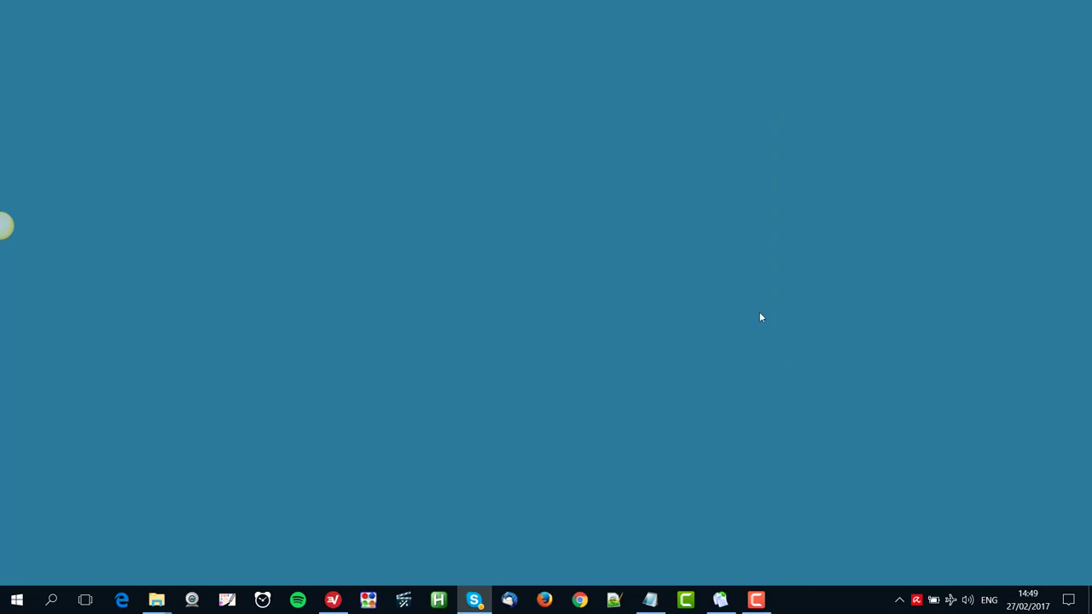
Restore The Big Video Machine window and try Tube Optimizer, which shows a Pro-version upgrade prompt.
{"action": "left_click", "coordinate": [721, 601]}
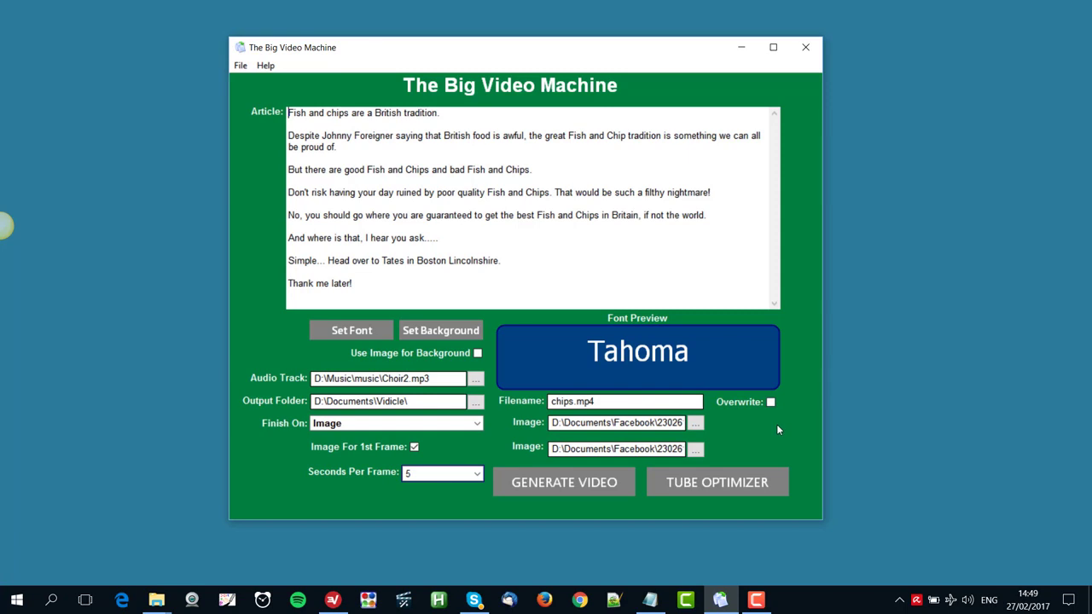
{"action": "left_click", "coordinate": [722, 488]}
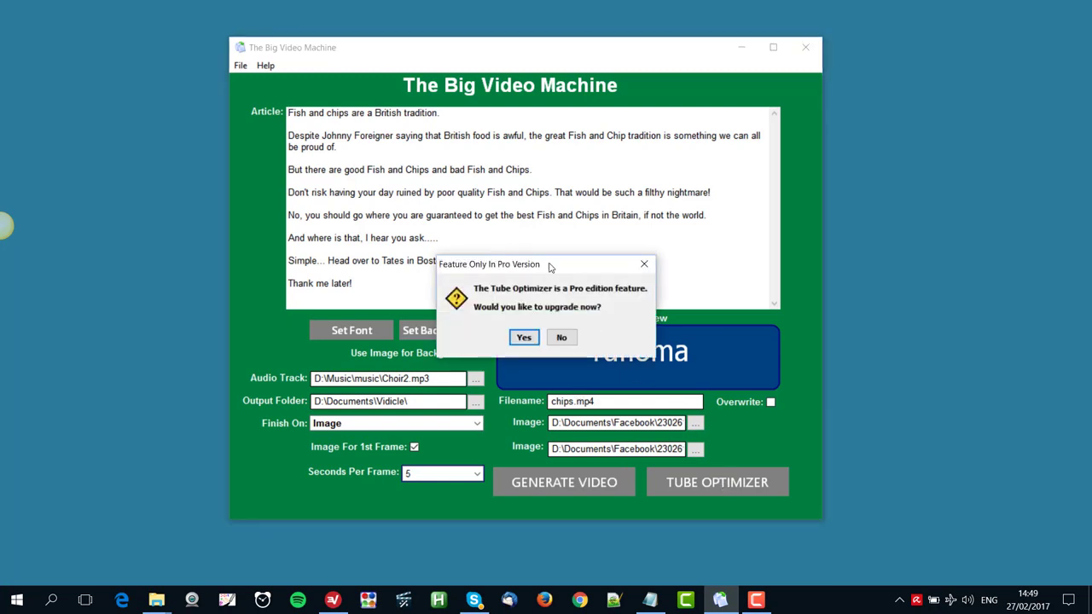